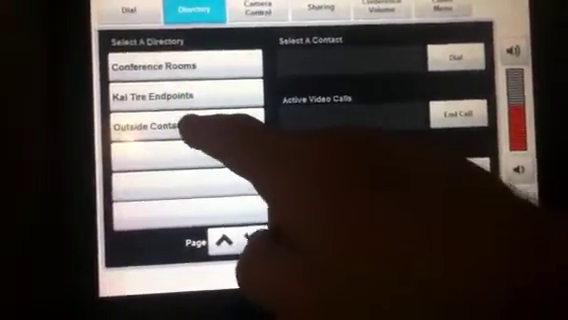
- Open Outside Contacts and page through it twice, then go back to the directory list
click(160, 126)
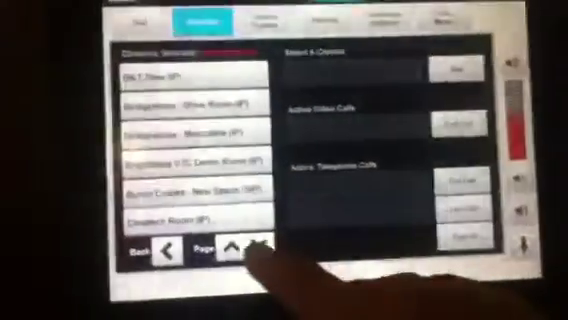
click(240, 262)
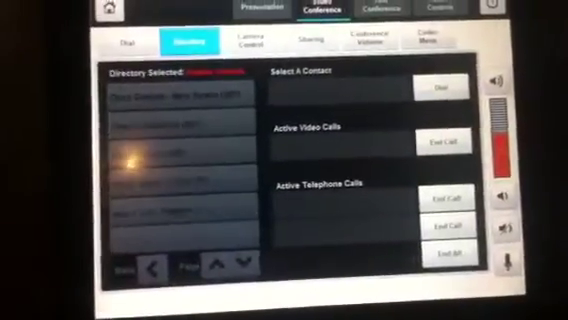
click(220, 262)
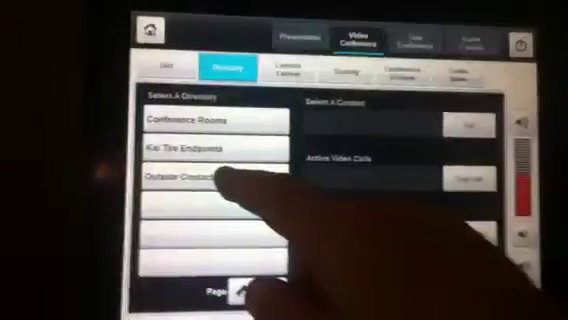
click(215, 176)
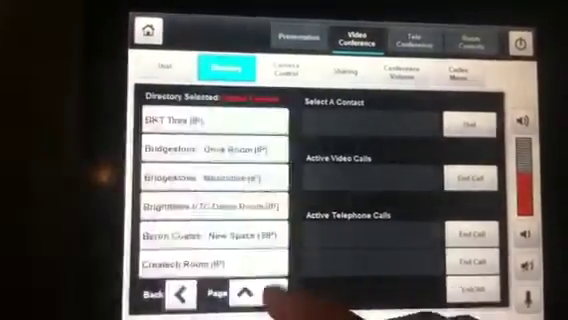
click(248, 290)
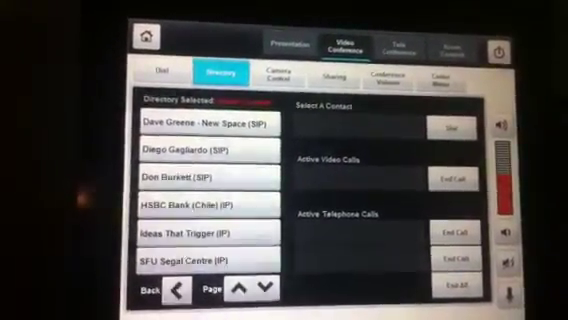
click(150, 290)
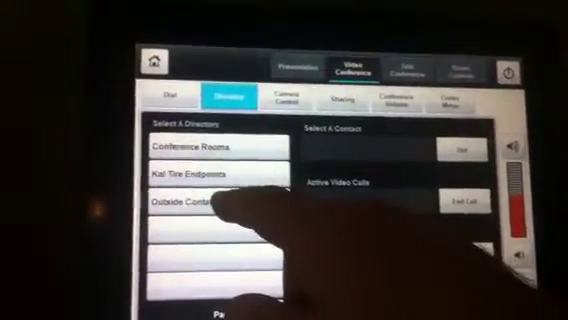
- Reopen Outside Contacts, page down once, and return to Select A Directory
click(195, 201)
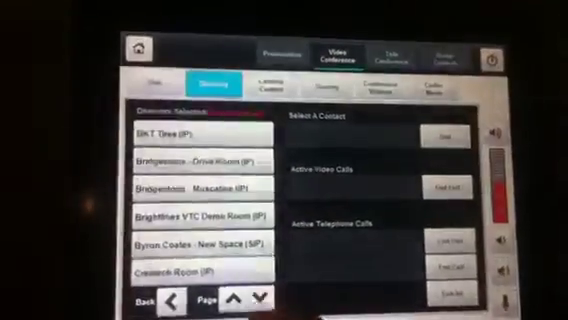
click(247, 302)
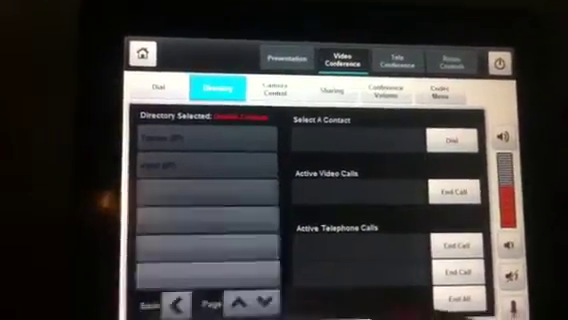
click(177, 303)
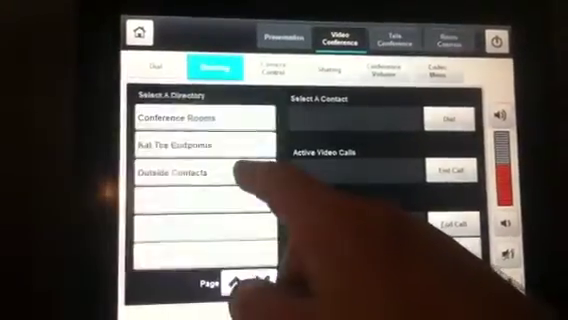
- Twice more reopen Outside Contacts and page down, leaving the list reloading
click(215, 172)
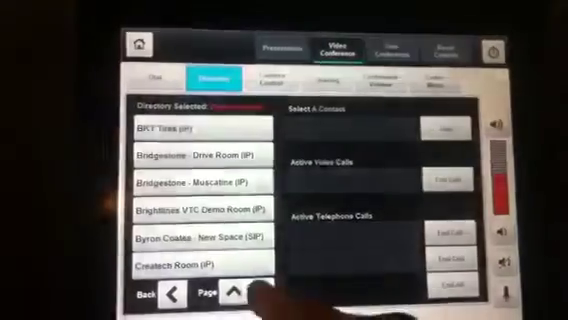
click(262, 295)
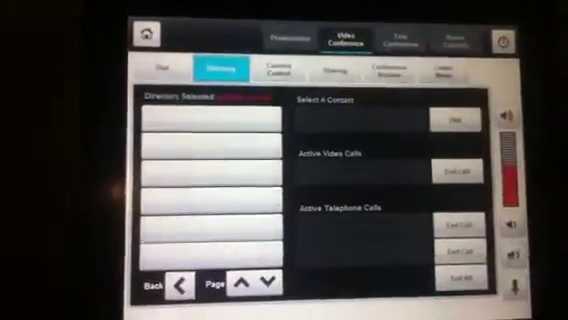
click(180, 281)
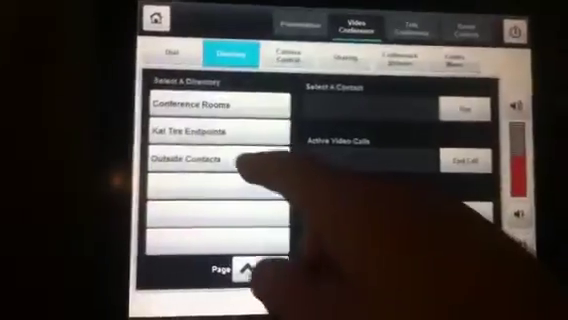
click(200, 160)
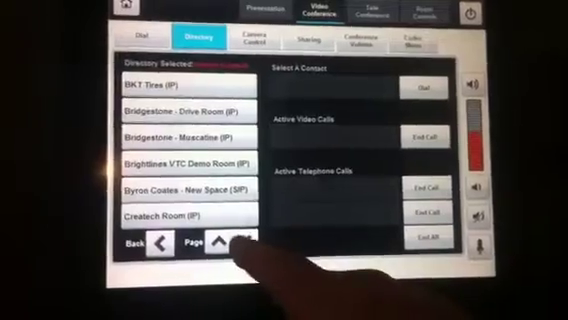
click(243, 243)
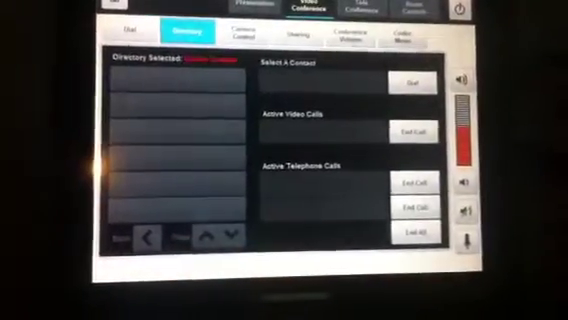